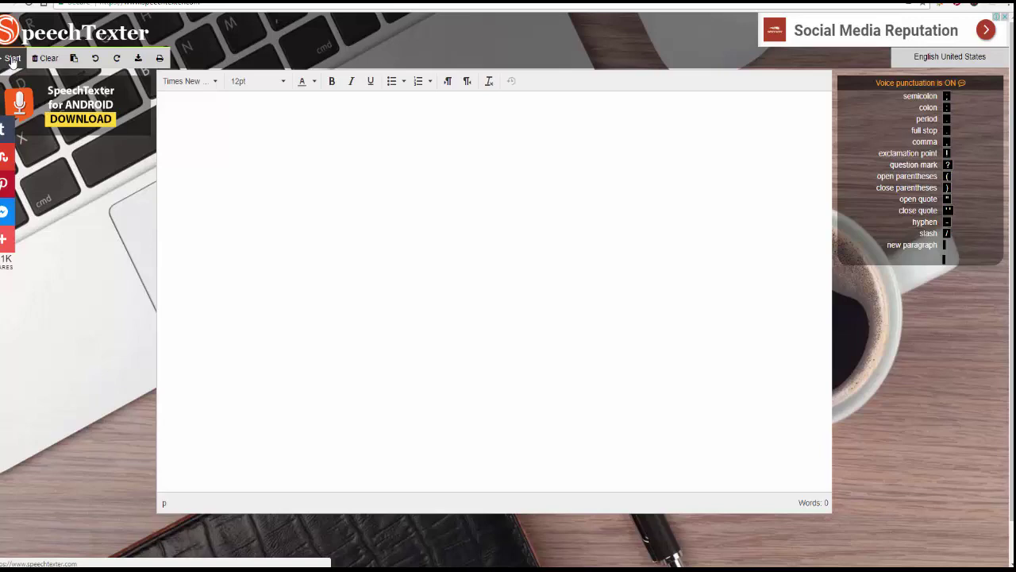
Dictate the 219-word weight-loss article, then select it and bring up its context menu
left_click(11, 59)
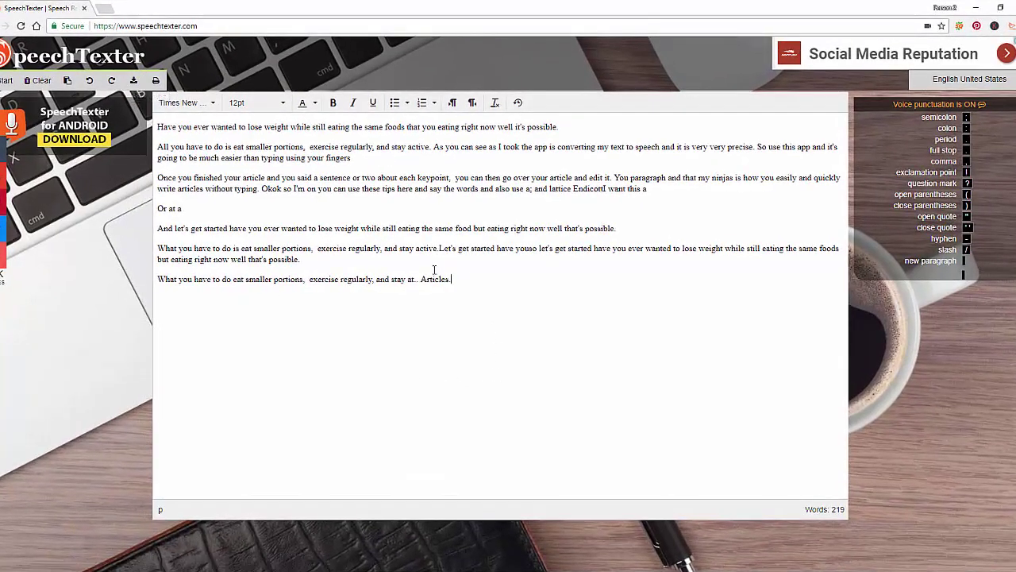
mouse_move(467, 278)
left_mouse_down()
mouse_move(191, 127)
mouse_move(157, 127)
left_mouse_up()
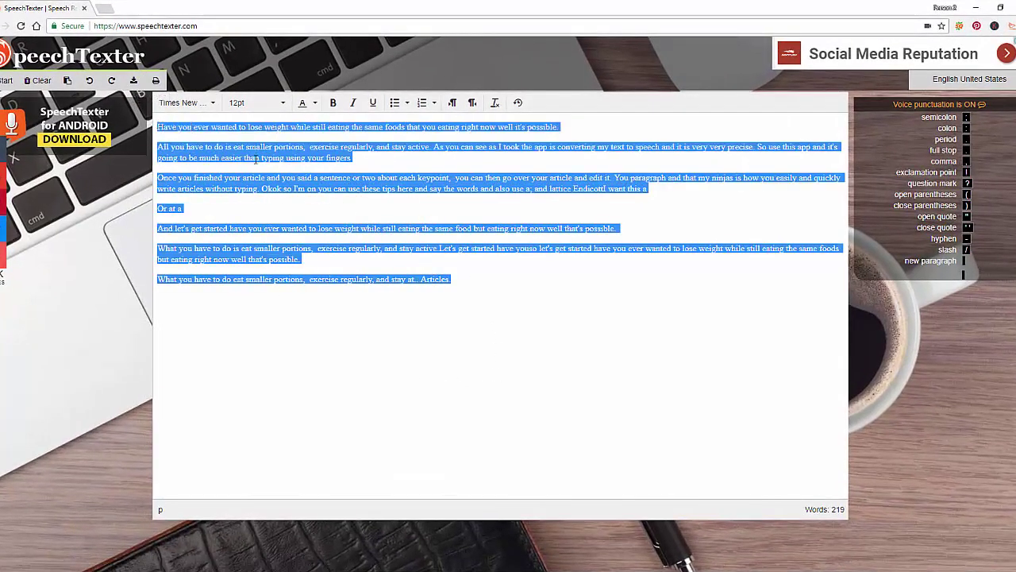
right_click(320, 148)
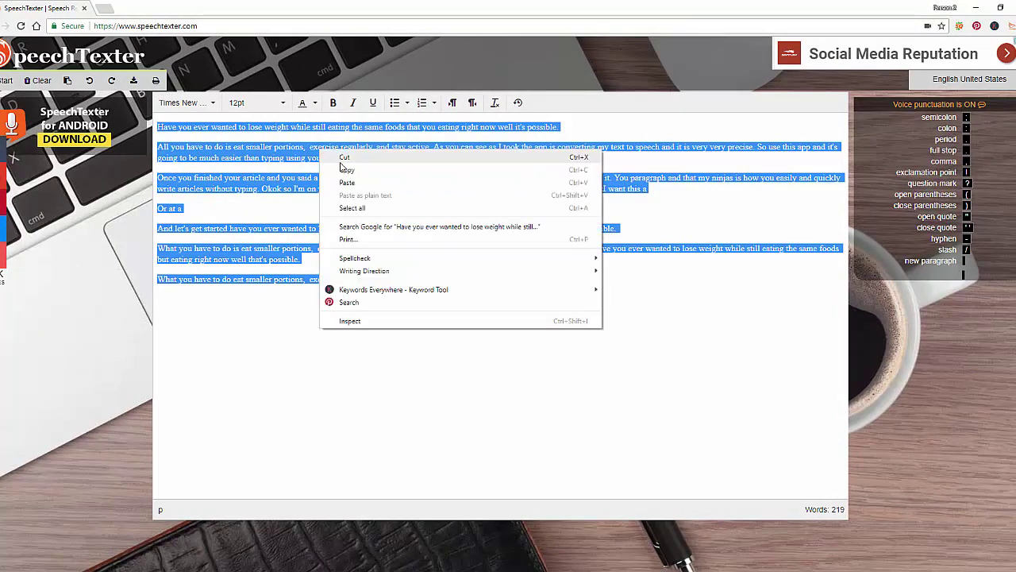
left_click(271, 177)
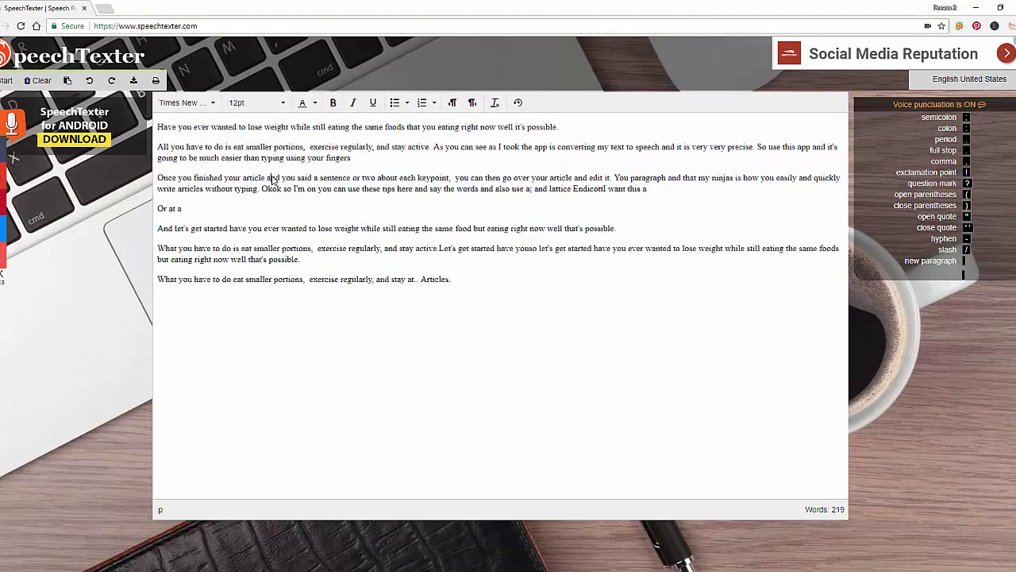
Place the caret at the end of the dictated weight-loss article
left_click(540, 279)
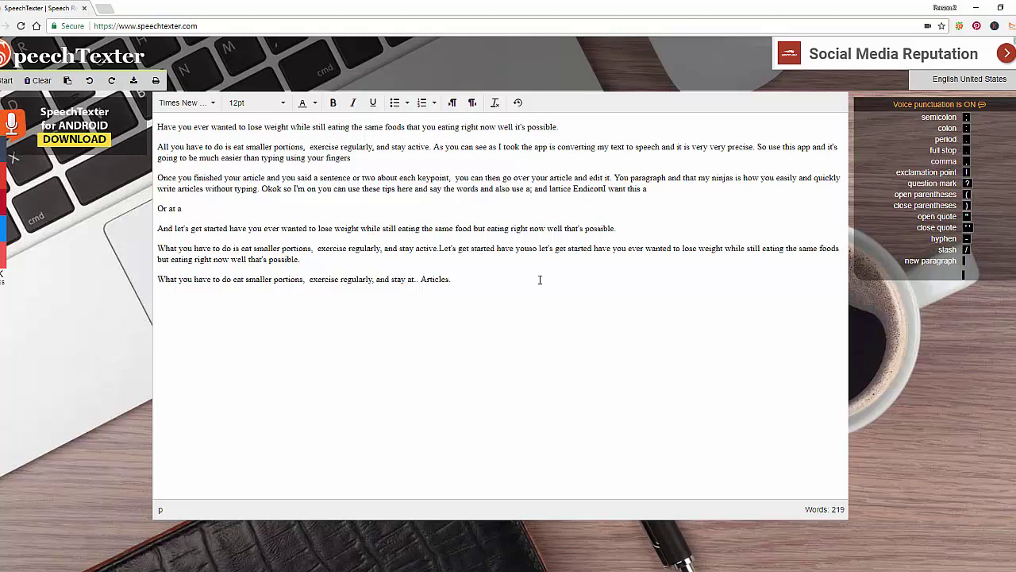